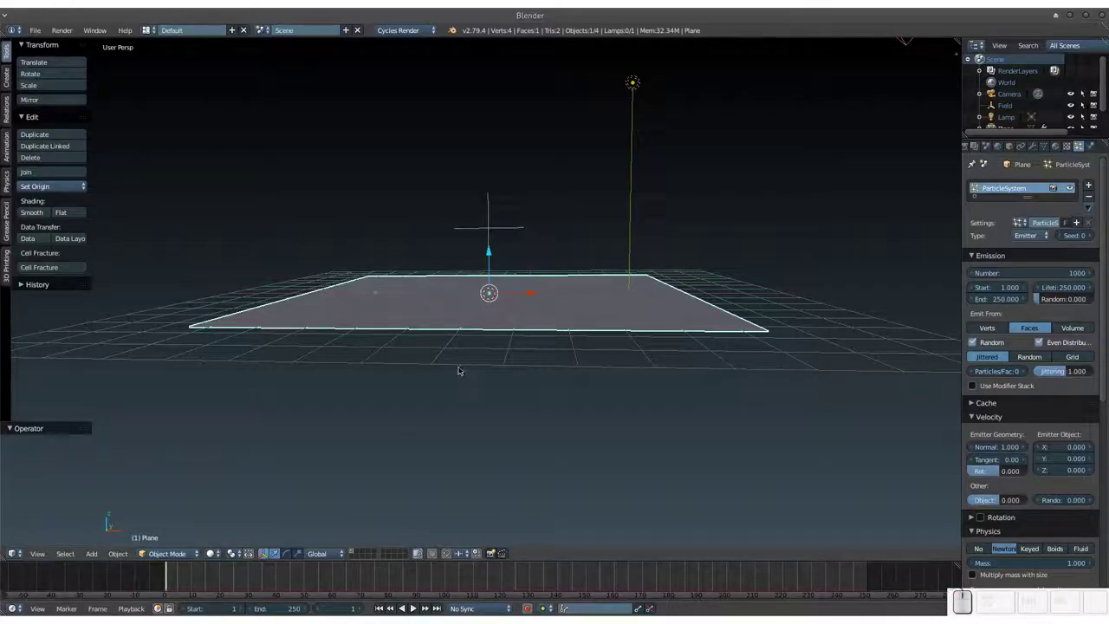
- Select the Field empty and bring up the Add menu's force field list showing Harmonic
mouse_move(459, 371)
middle_down()
mouse_move(448, 401)
mouse_move(460, 371)
mouse_move(434, 397)
middle_up()
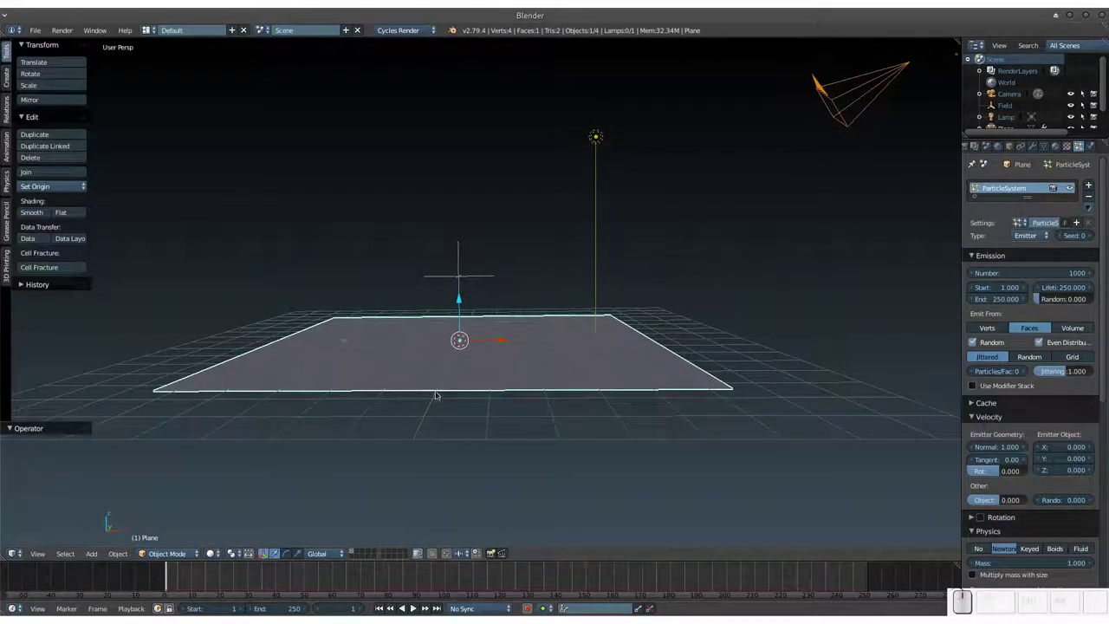
mouse_move(436, 394)
middle_down()
mouse_move(416, 418)
mouse_move(452, 328)
middle_up()
right_click(448, 317)
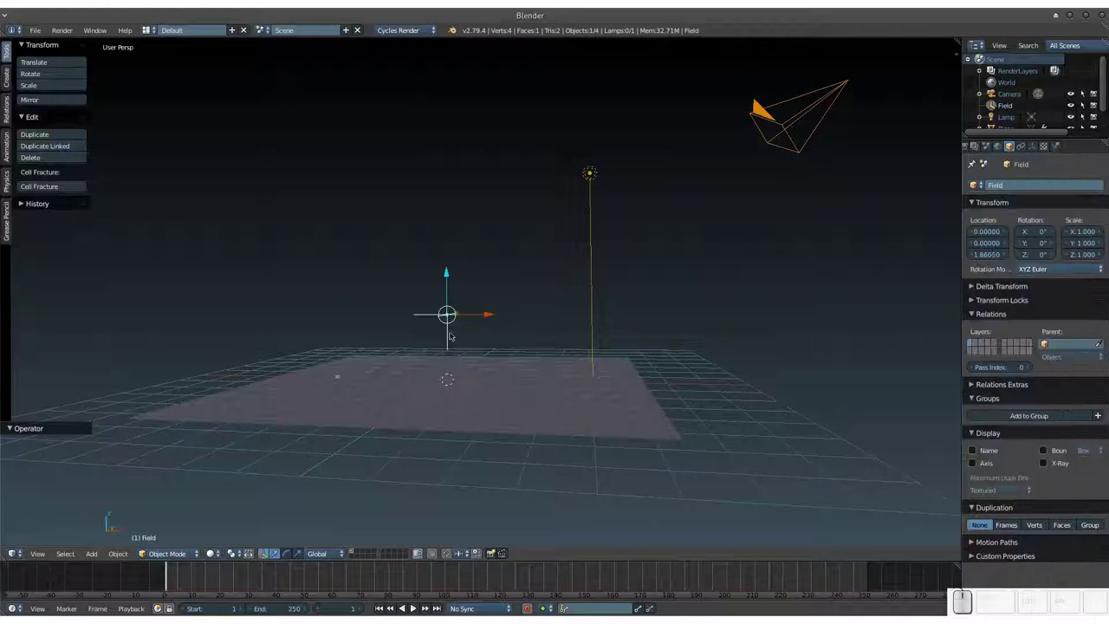
key(shift+a)
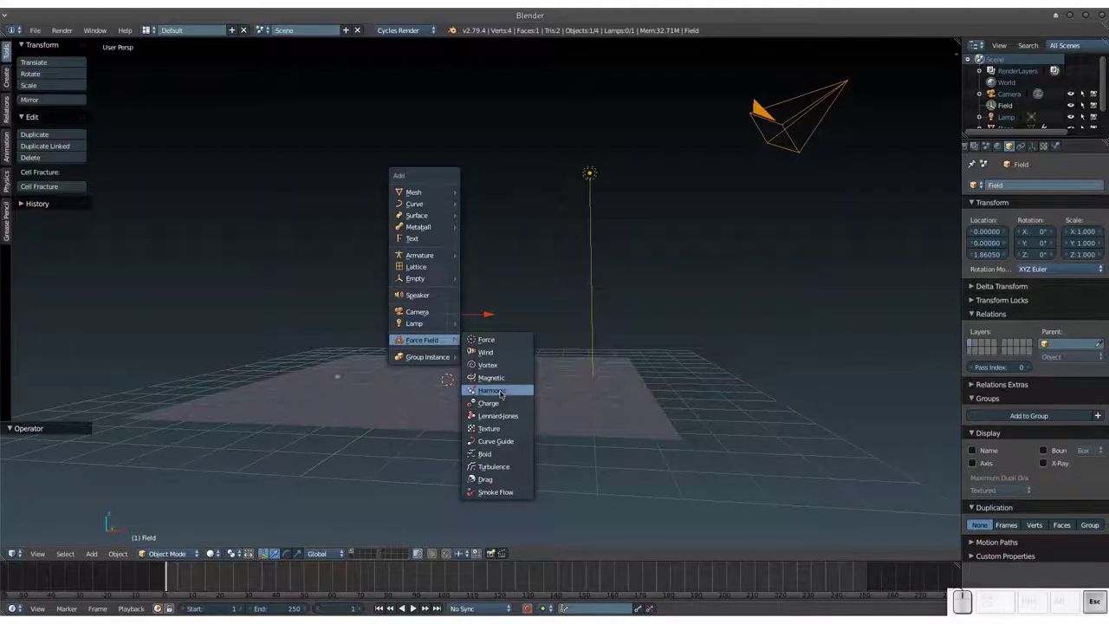
- Dismiss the Add menu without adding anything and orbit to view the plane from above
key(Escape)
middle_drag(487, 383, 501, 382)
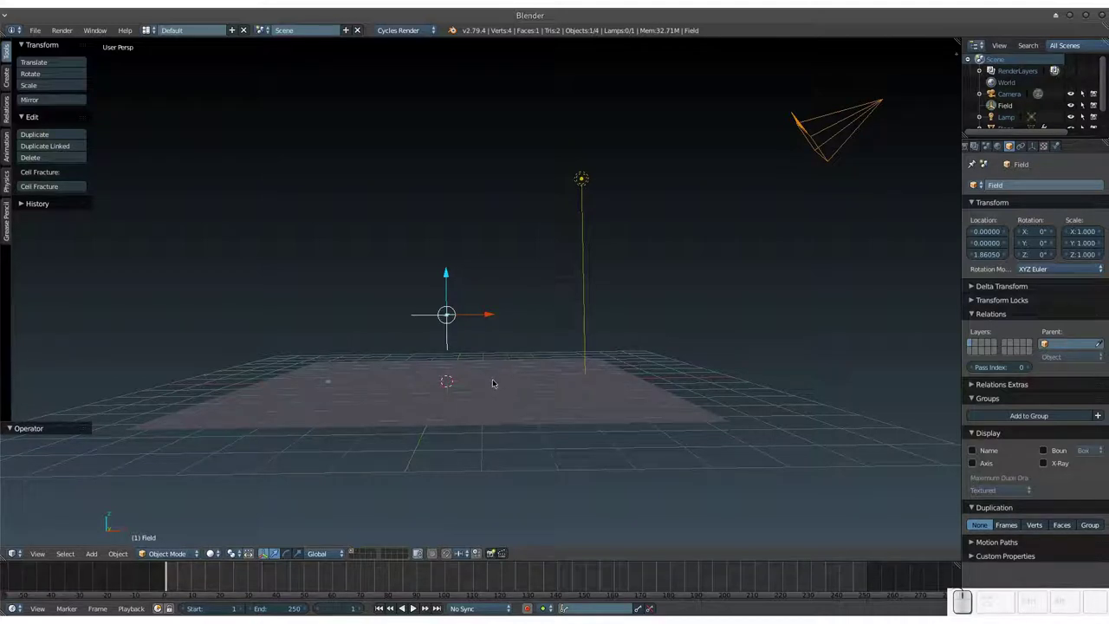
middle_drag(494, 382, 492, 387)
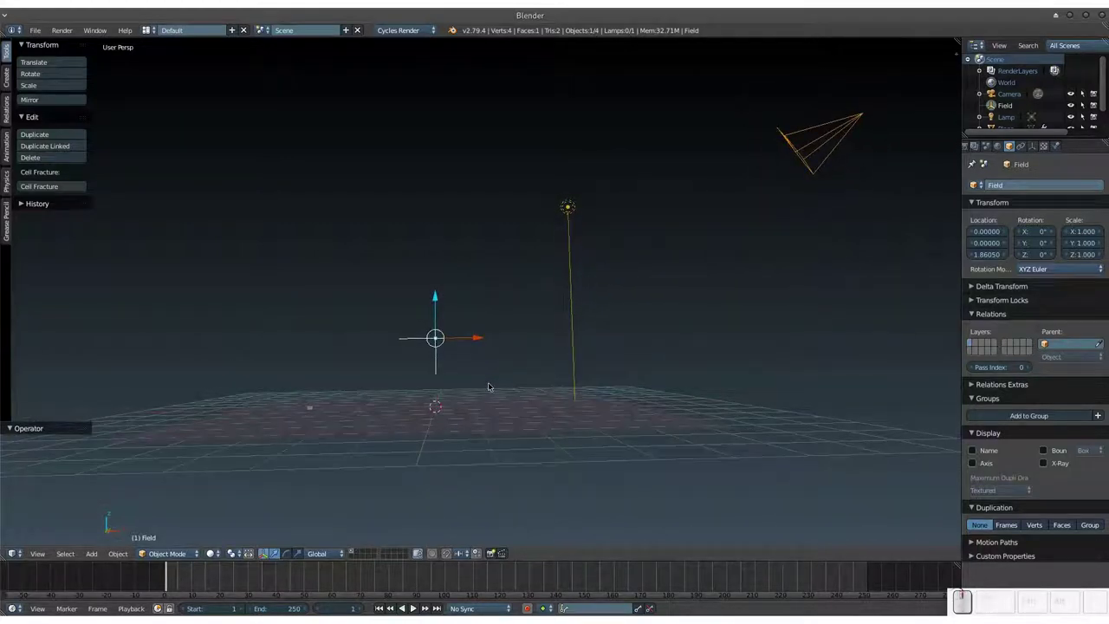
middle_drag(485, 387, 489, 399)
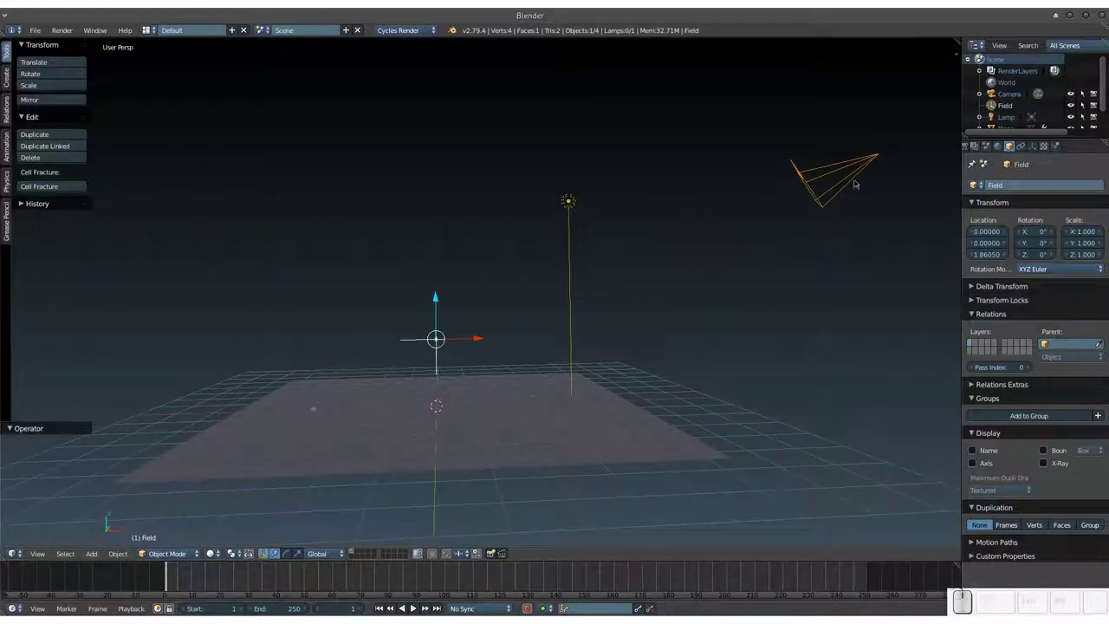
- Show the Field's Harmonic force field settings (Strength 1.0, Damping 1.0) and orbit around the particles
click(1056, 146)
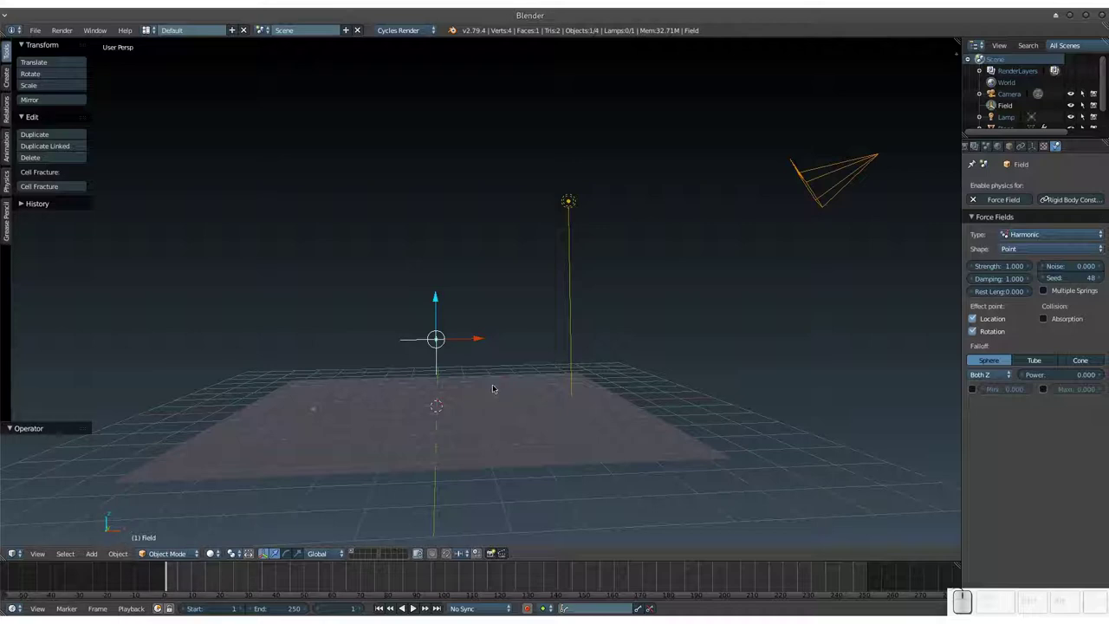
middle_drag(490, 390, 510, 375)
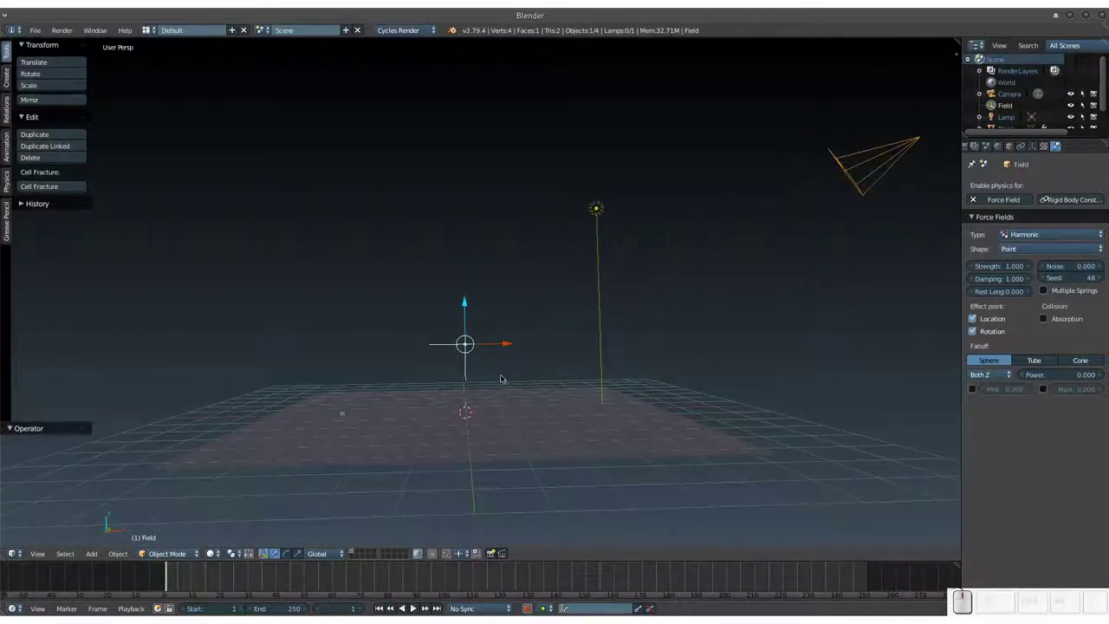
middle_drag(510, 376, 507, 367)
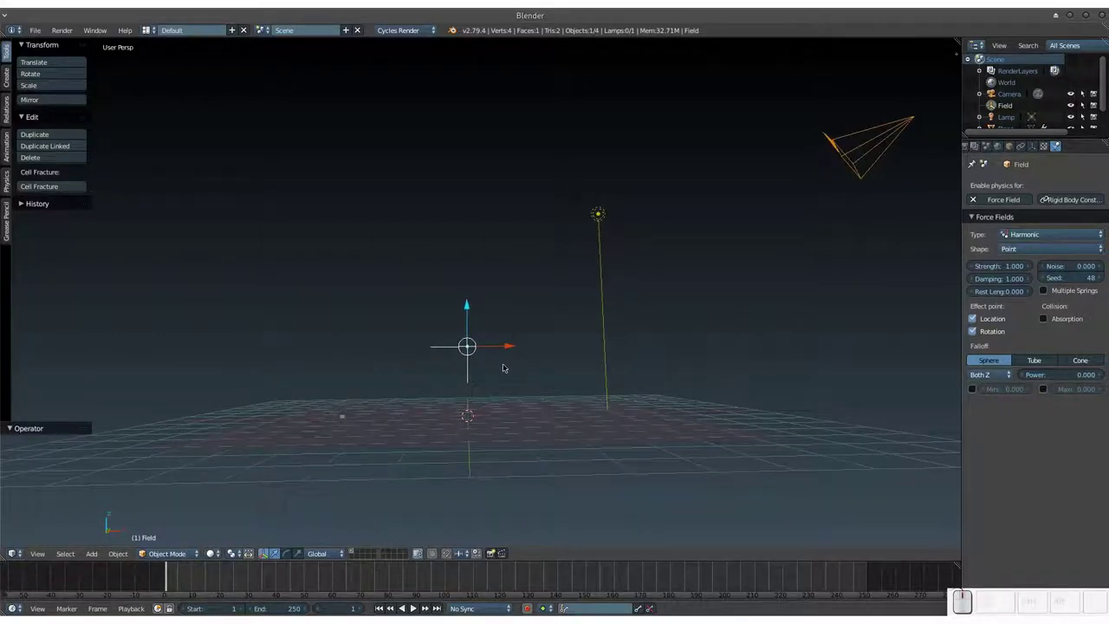
middle_drag(503, 367, 431, 434)
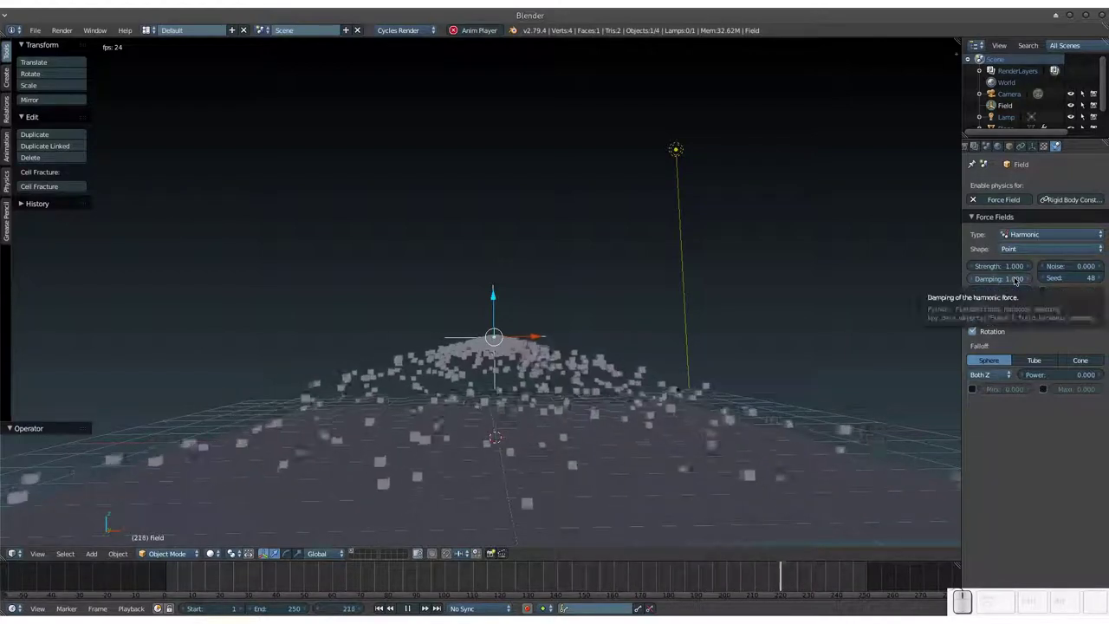
- Set the Harmonic Damping to 0 and watch the cube particles scatter widely around the Field
drag(1017, 281, 978, 282)
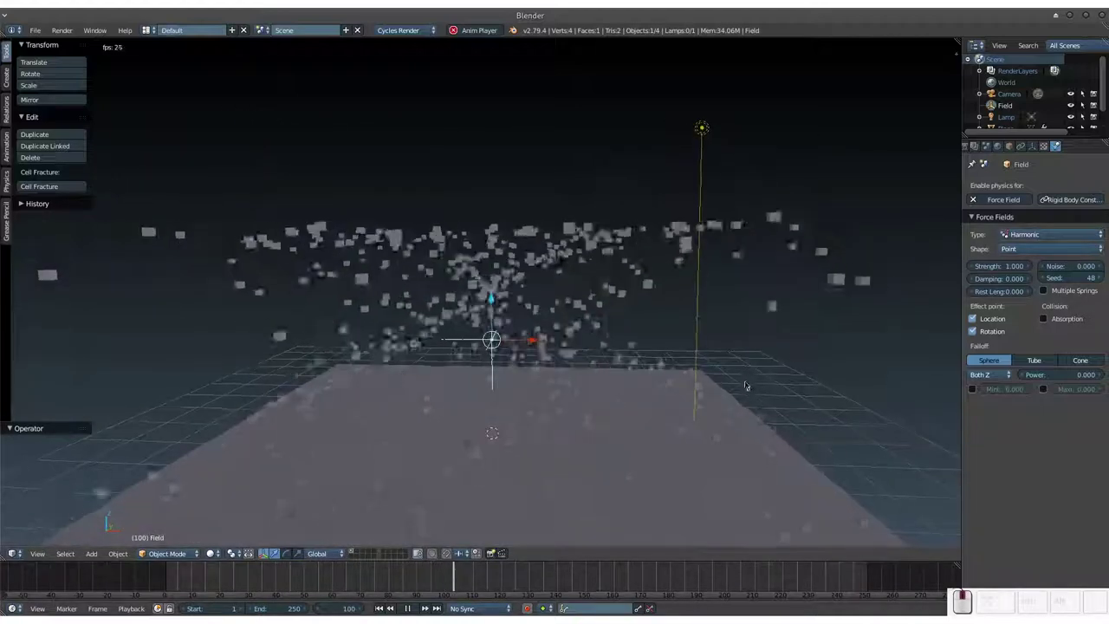
middle_drag(747, 371, 750, 362)
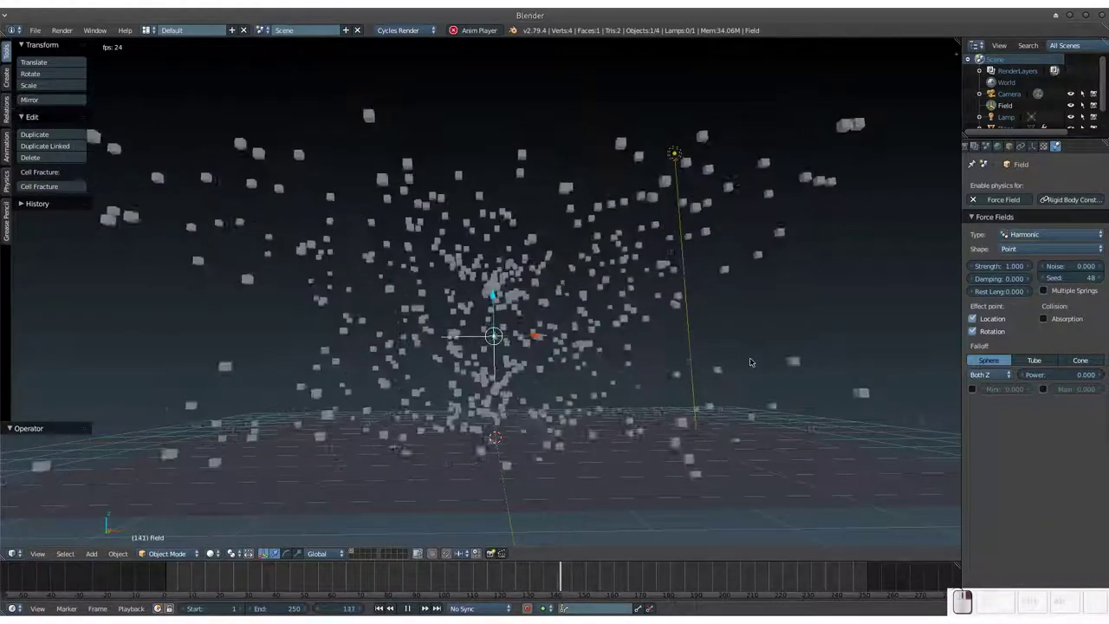
scroll(751, 362, up, 1)
scroll(750, 359, up, 1)
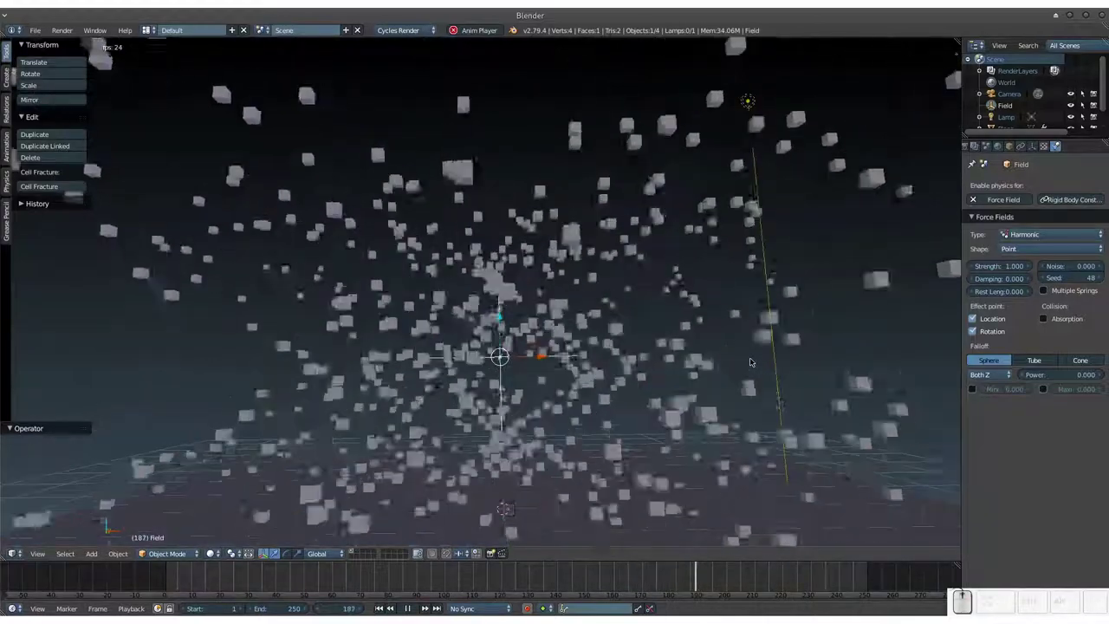
mouse_move(750, 356)
middle_down()
mouse_move(586, 393)
mouse_move(578, 407)
mouse_move(583, 381)
middle_up()
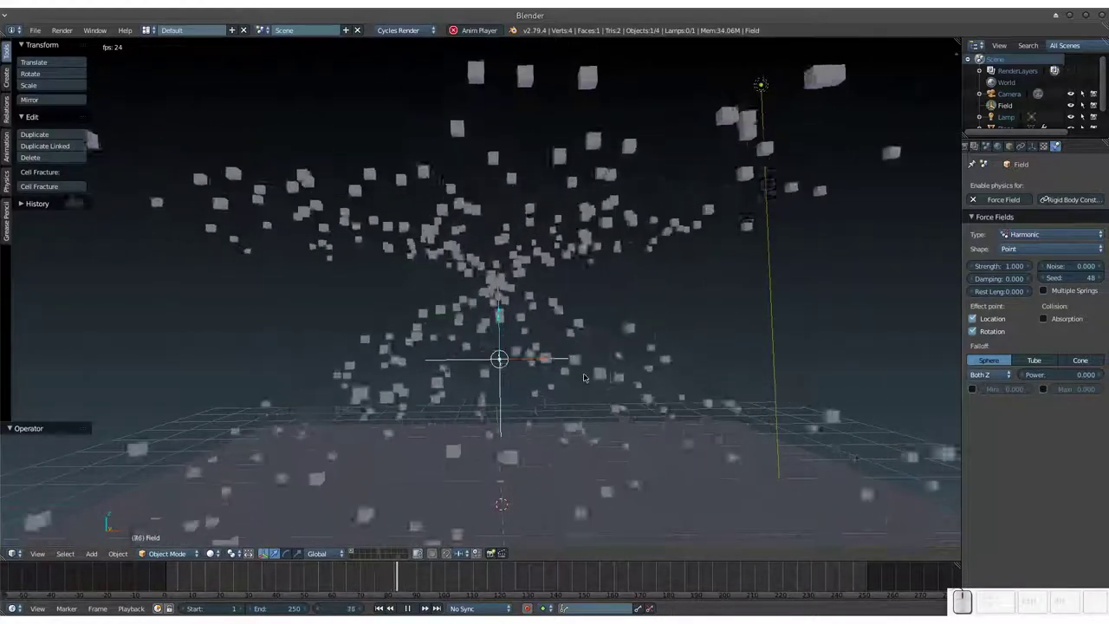
- Raise the Field empty 2.598 along Z and offset it -0.158 along X
right_click(498, 344)
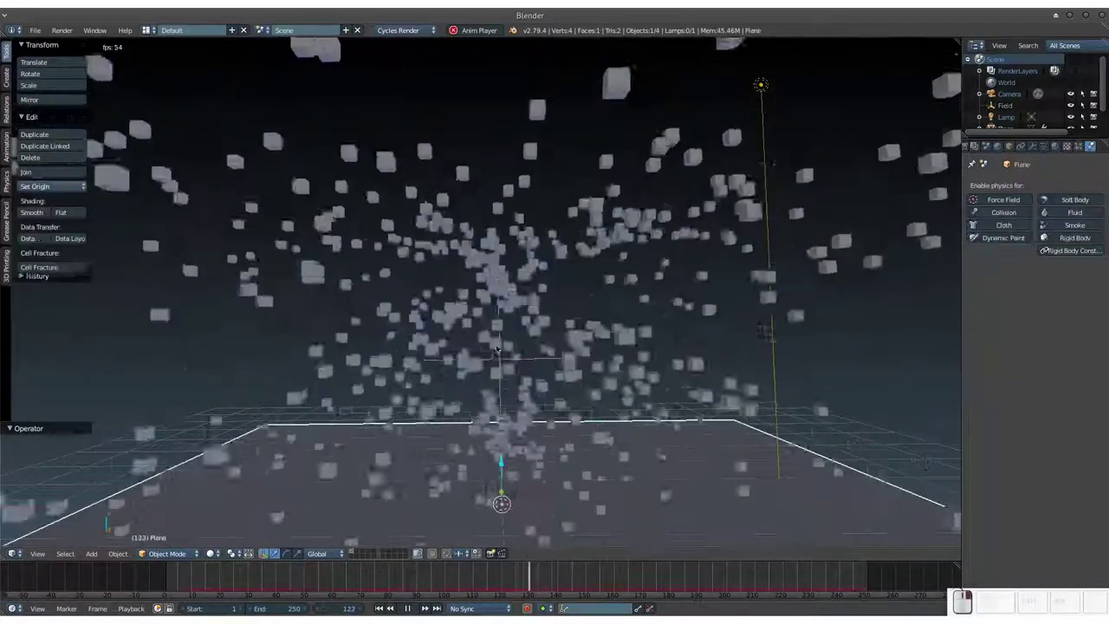
right_click(498, 343)
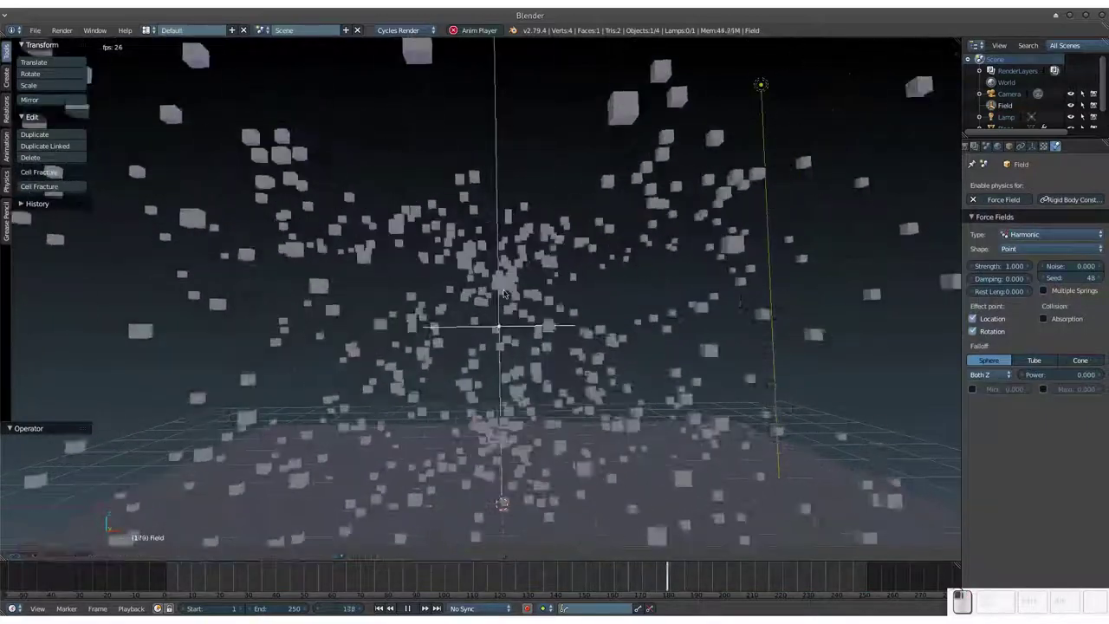
click(514, 135)
drag(549, 161, 653, 153)
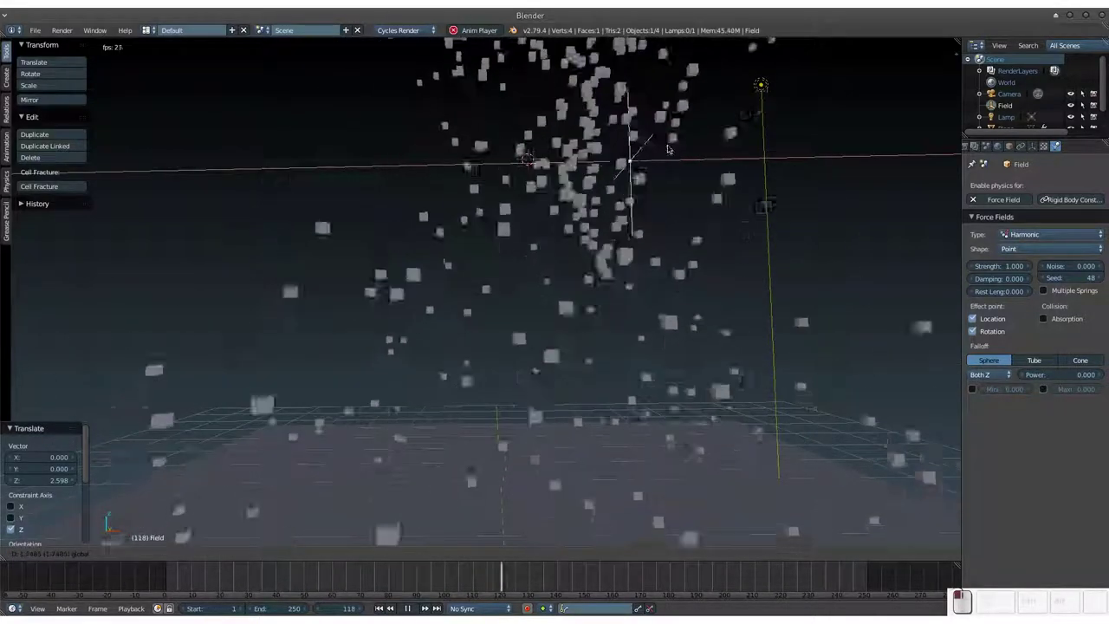
drag(653, 153, 528, 170)
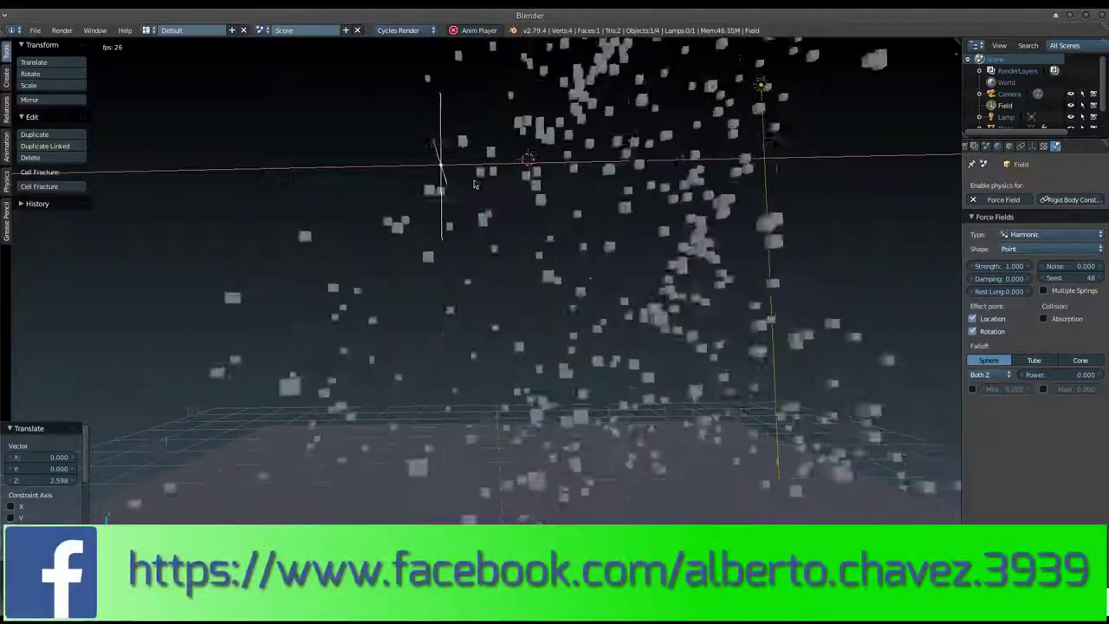
drag(382, 222, 522, 223)
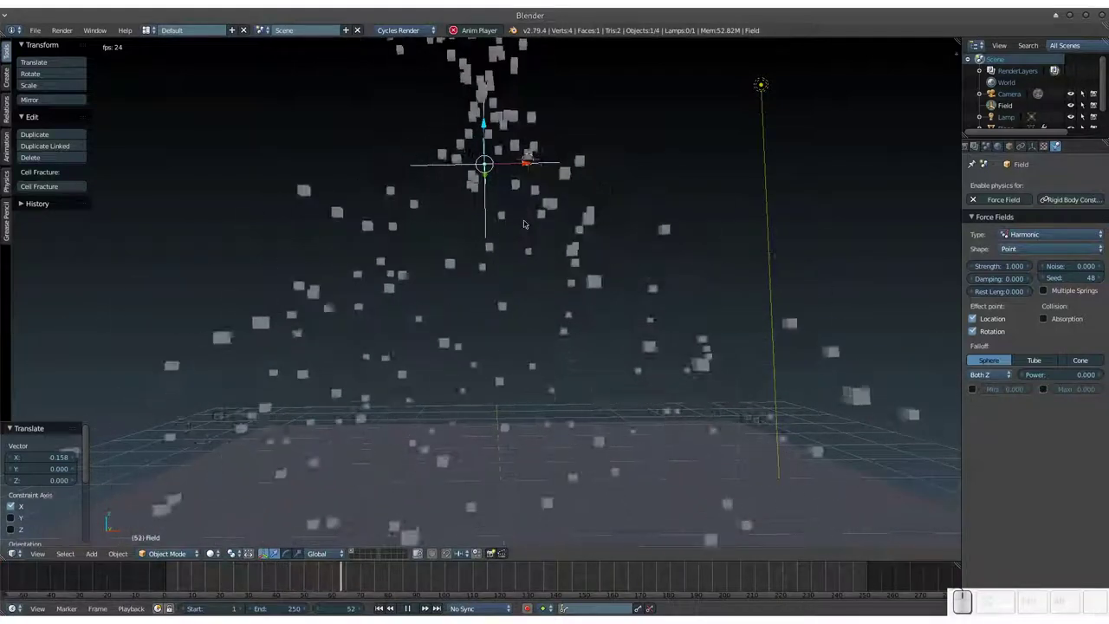
shift+middle_drag(519, 230, 533, 317)
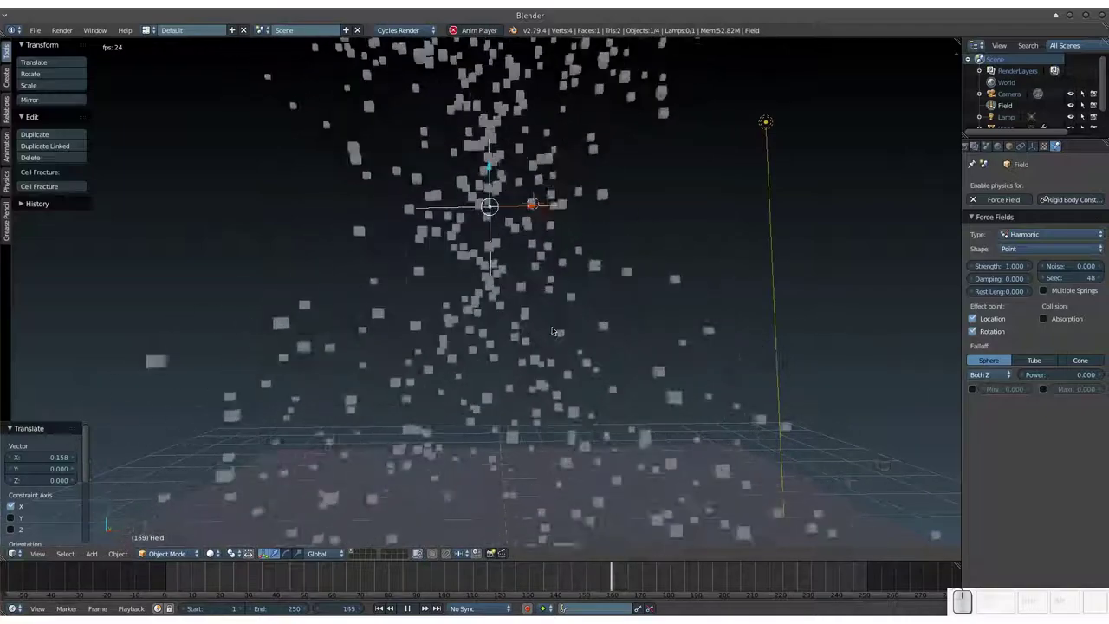
- Set the Harmonic Damping to 1 and replay the animation from the first frame
click(996, 278)
text(1)
key(Return)
key(shift+Left)
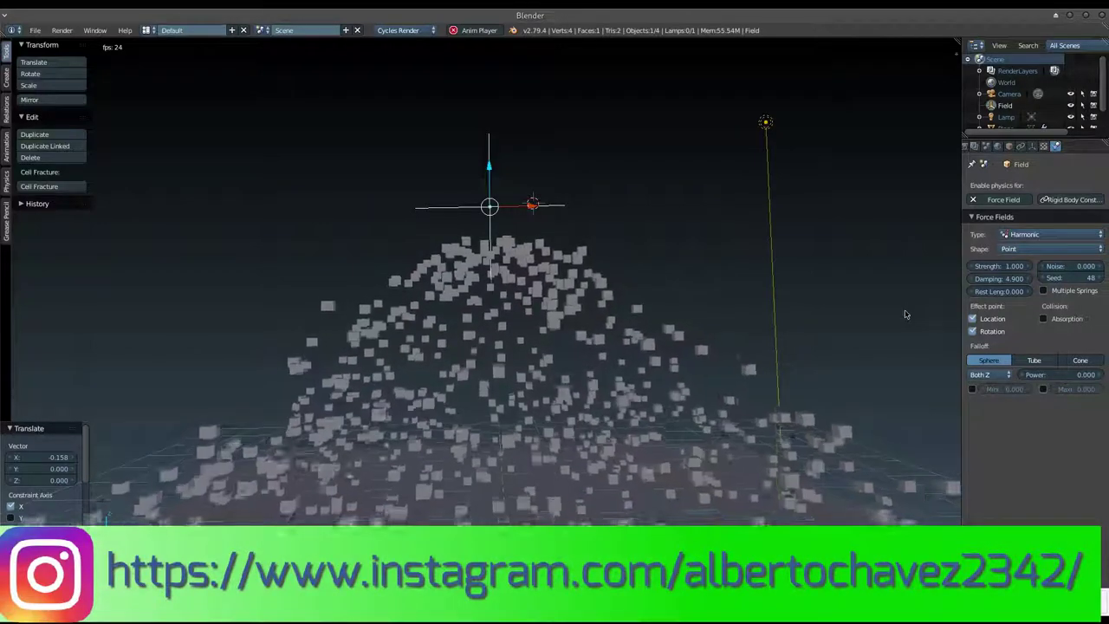
click(988, 278)
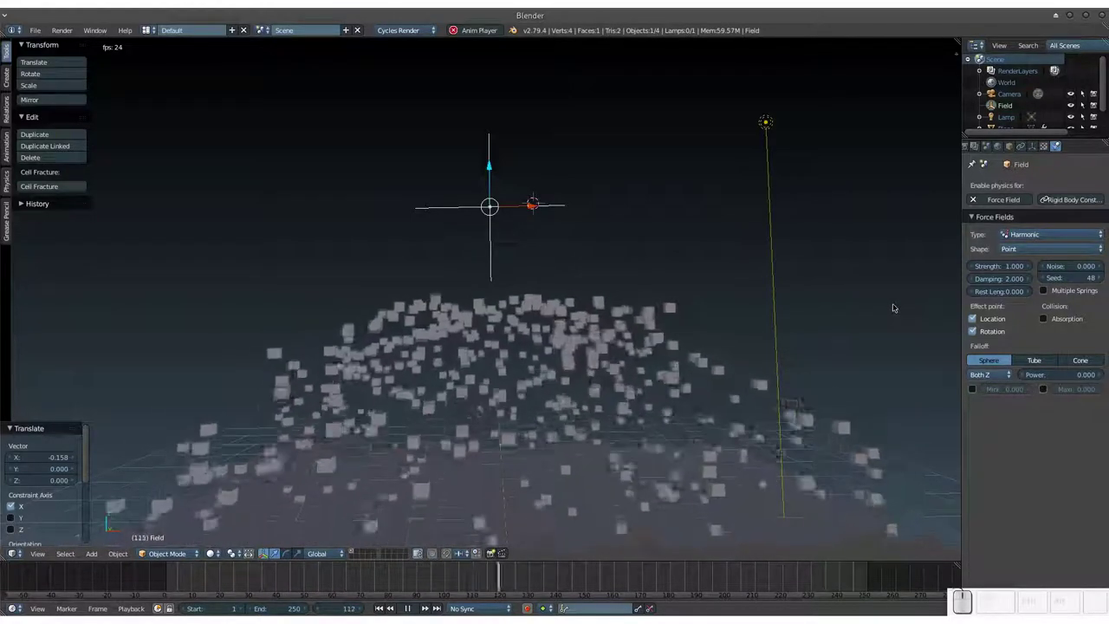
- Change the Harmonic field's Damping to 0.5
click(986, 278)
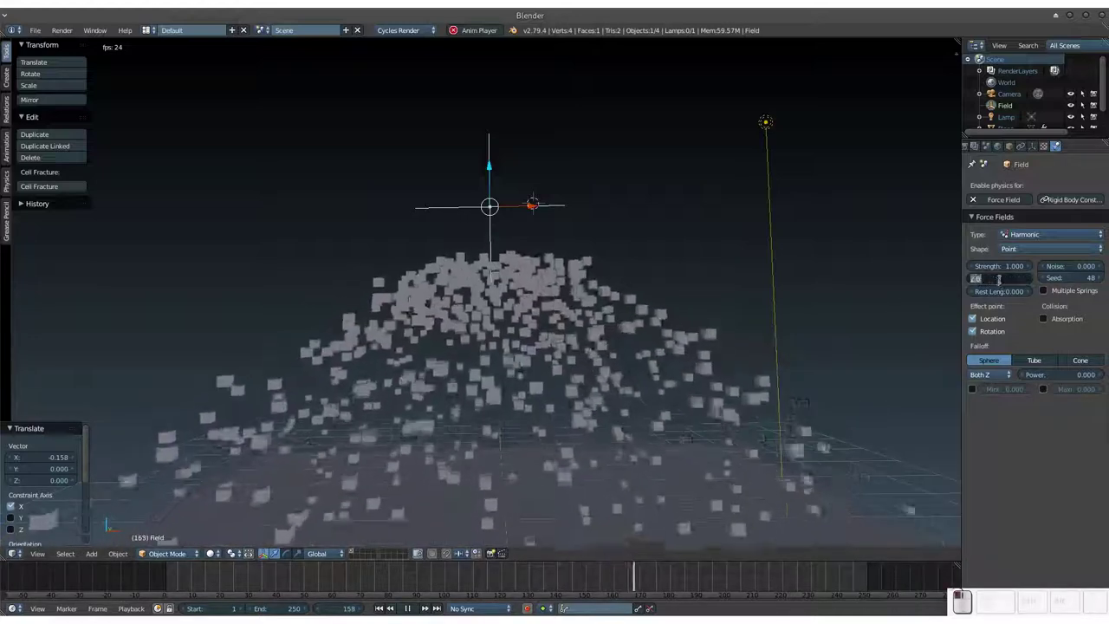
text(0.5)
key(Return)
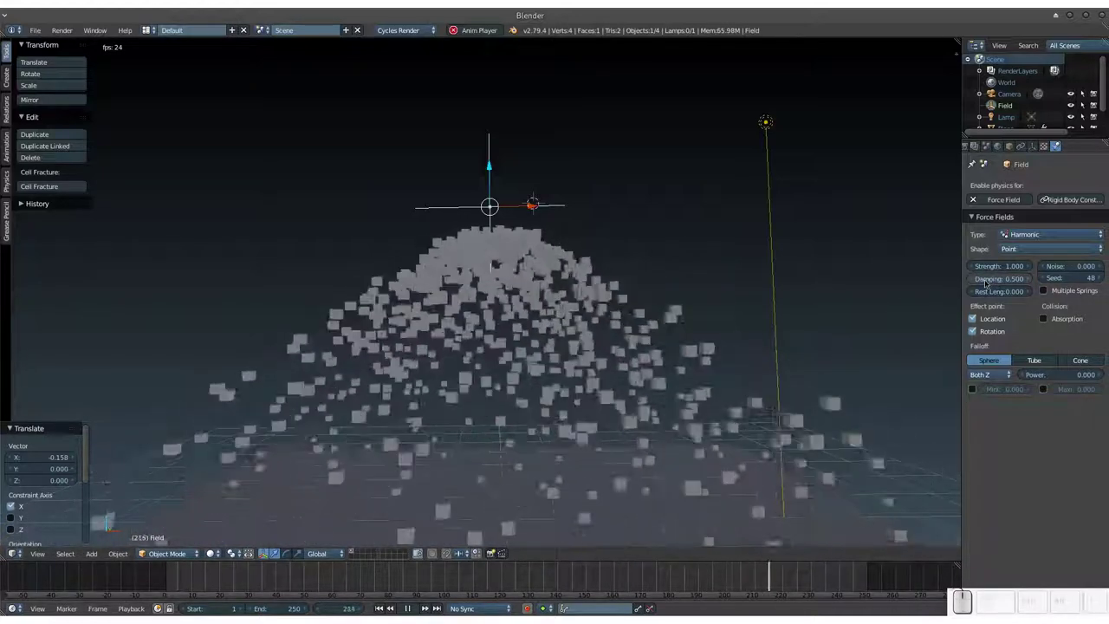